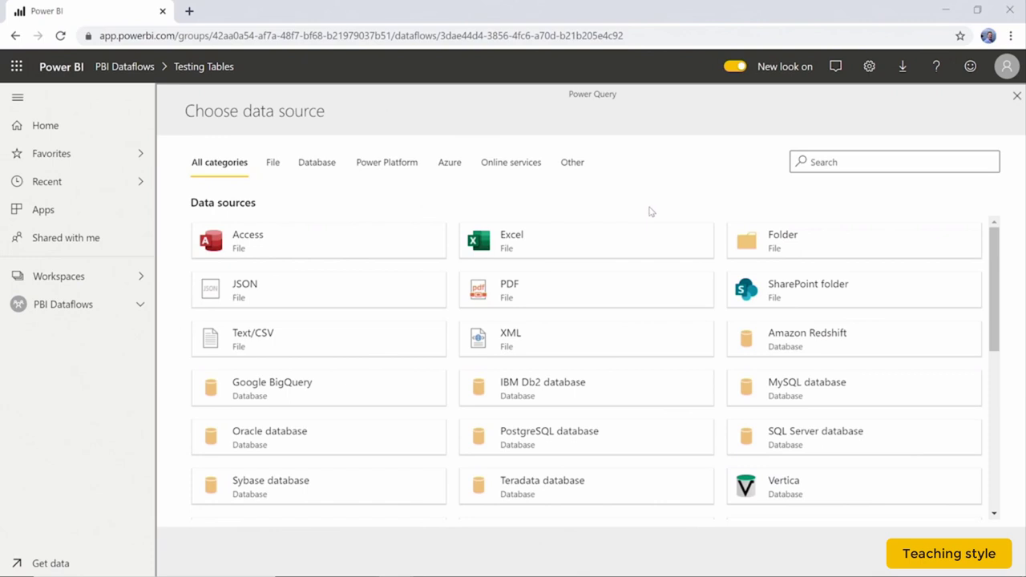
Compare the Database and Azure data sources, then open the SQL Server database connection and list its on-premises data gateways.
click(323, 170)
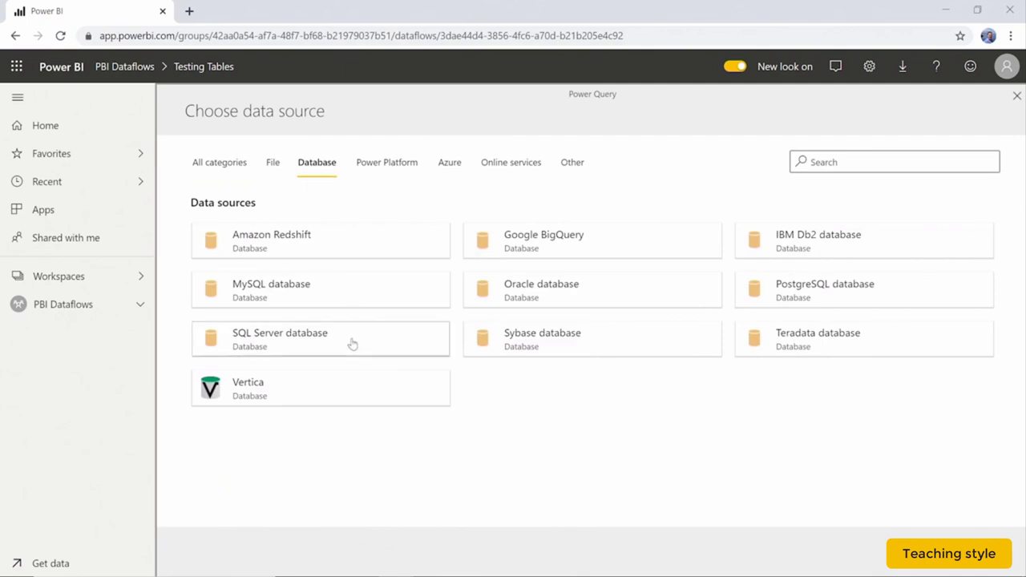
click(450, 163)
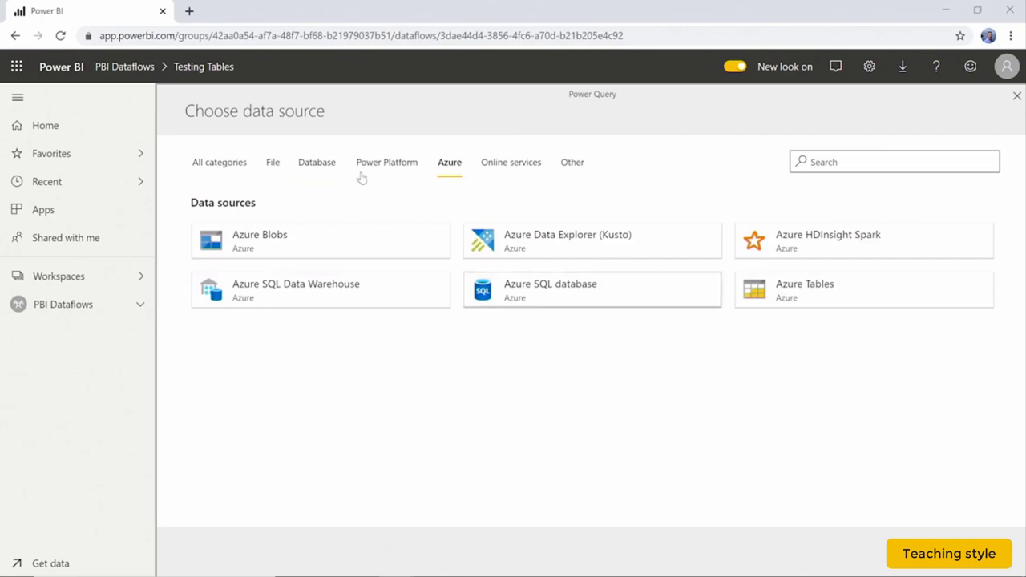
click(305, 163)
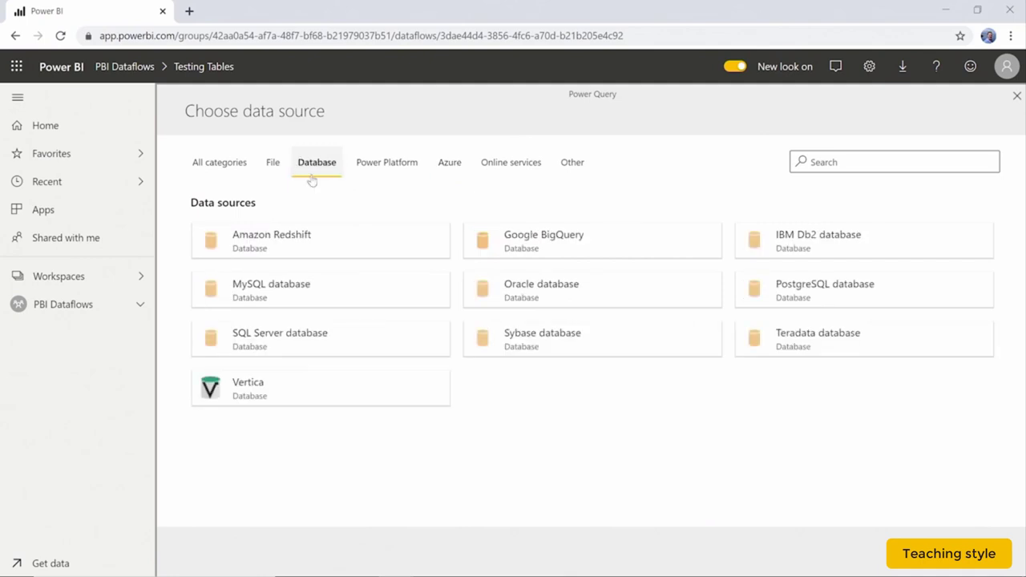
click(334, 343)
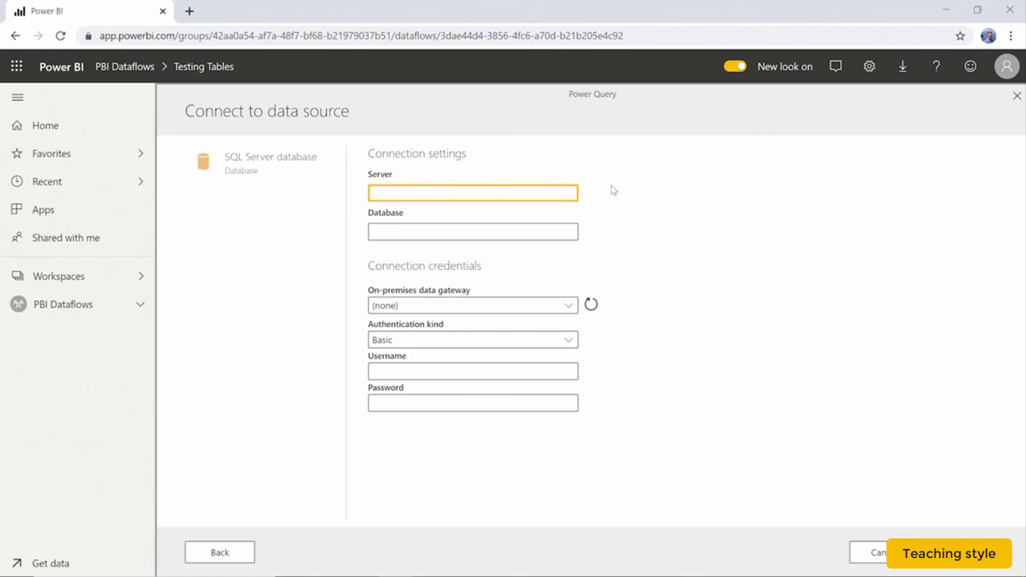
click(569, 307)
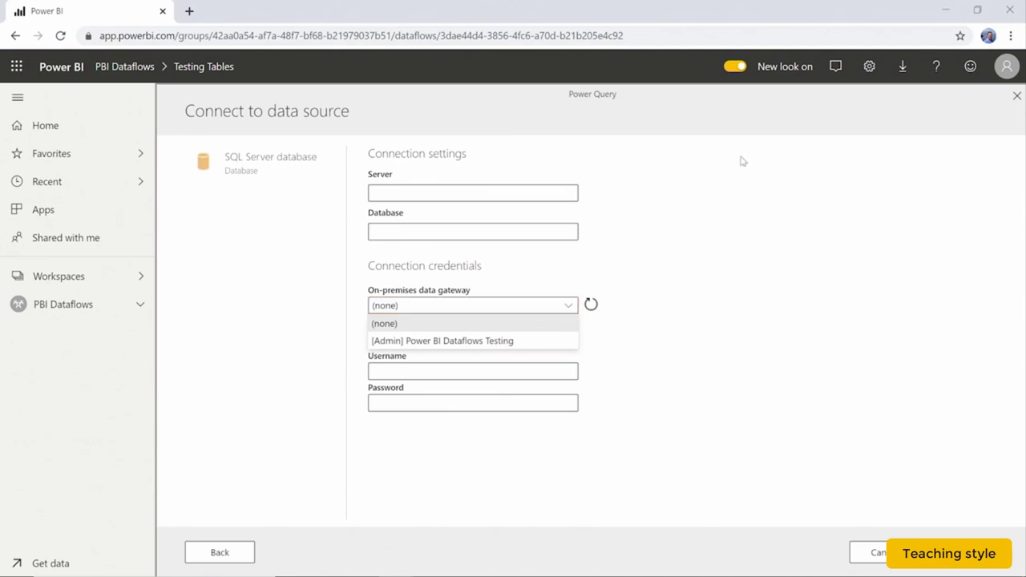
Cancel the SQL Server database connection and open the gateway management page.
click(872, 64)
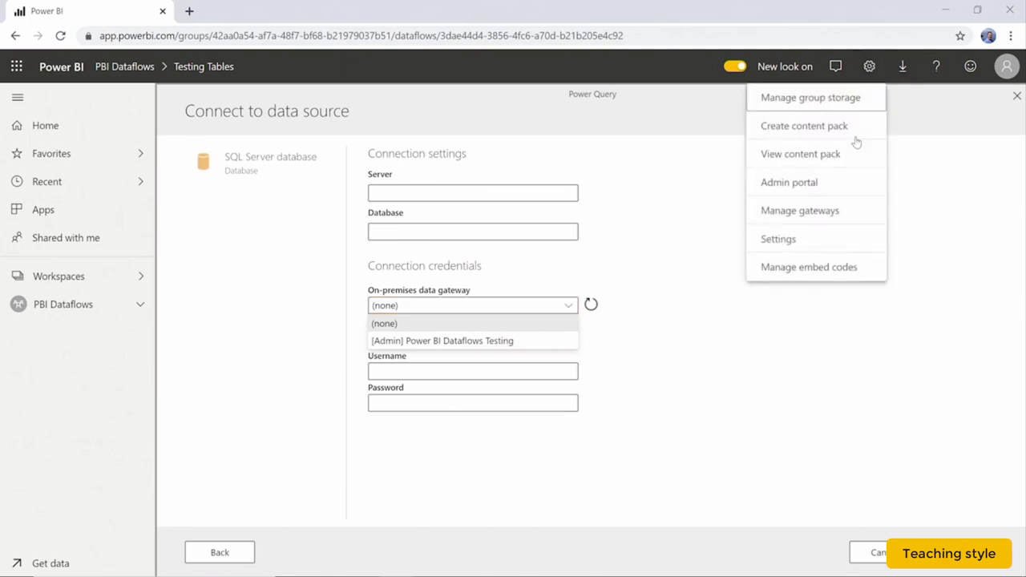
click(811, 213)
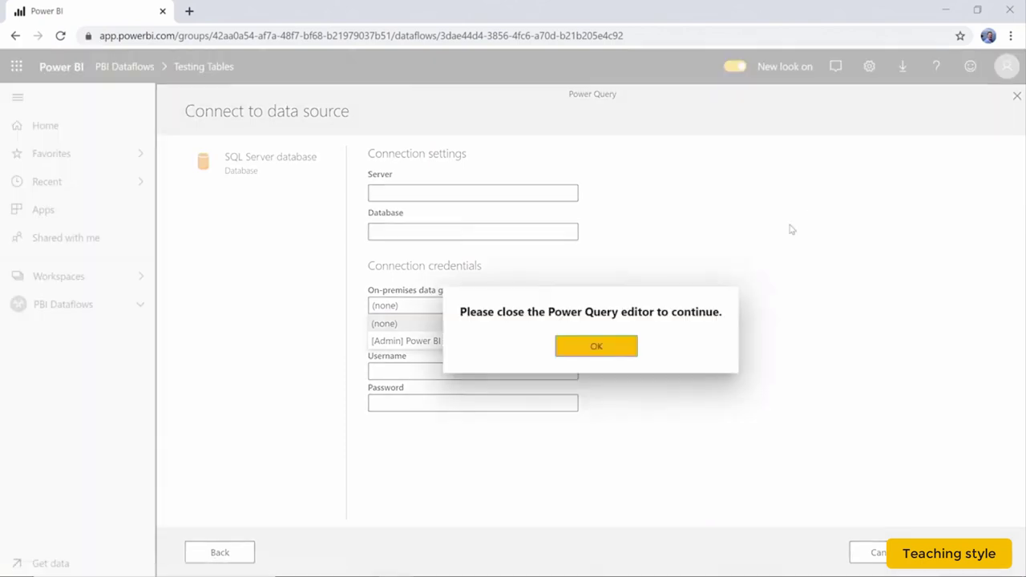
click(633, 347)
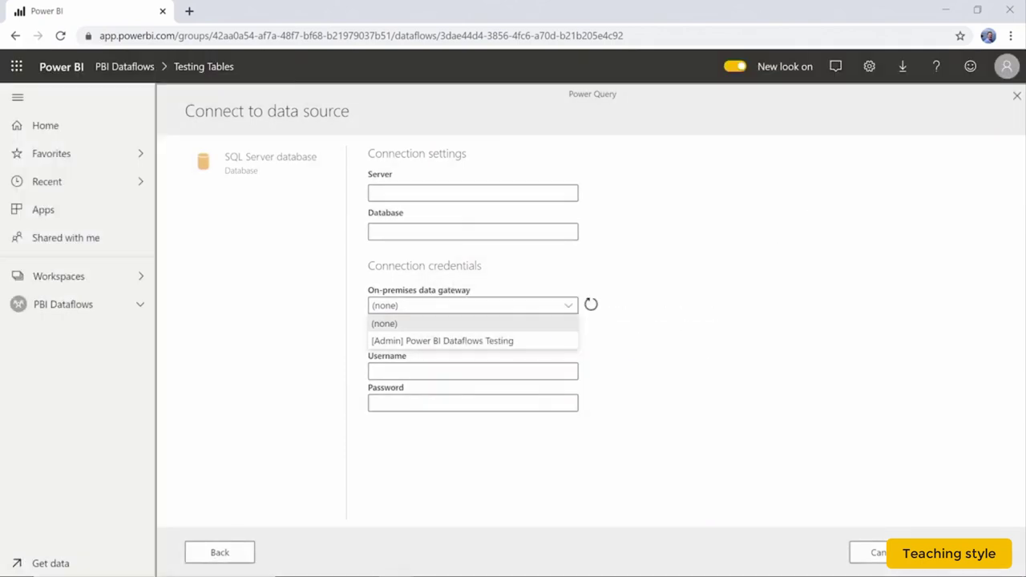
click(872, 553)
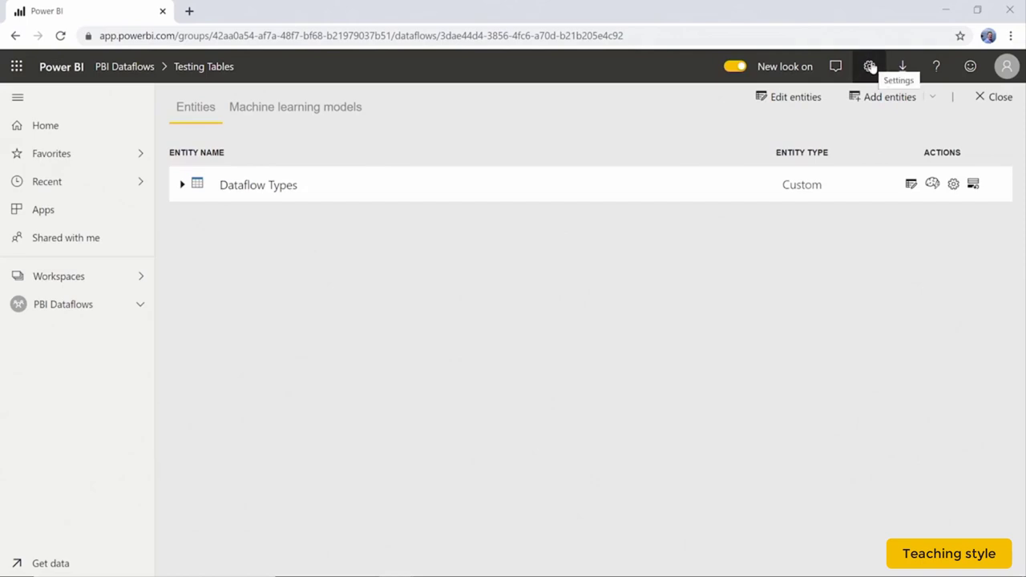
click(871, 67)
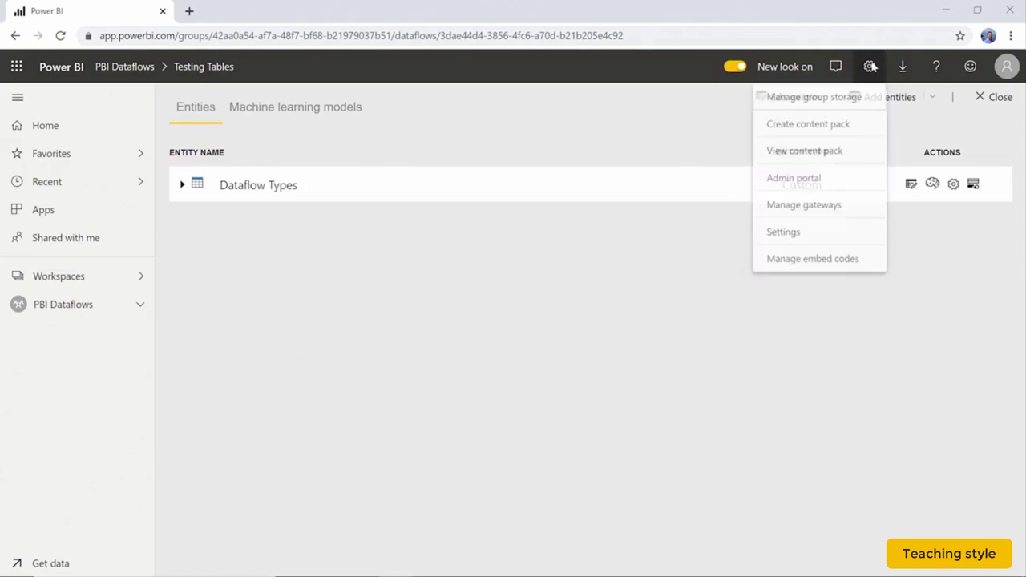
click(840, 211)
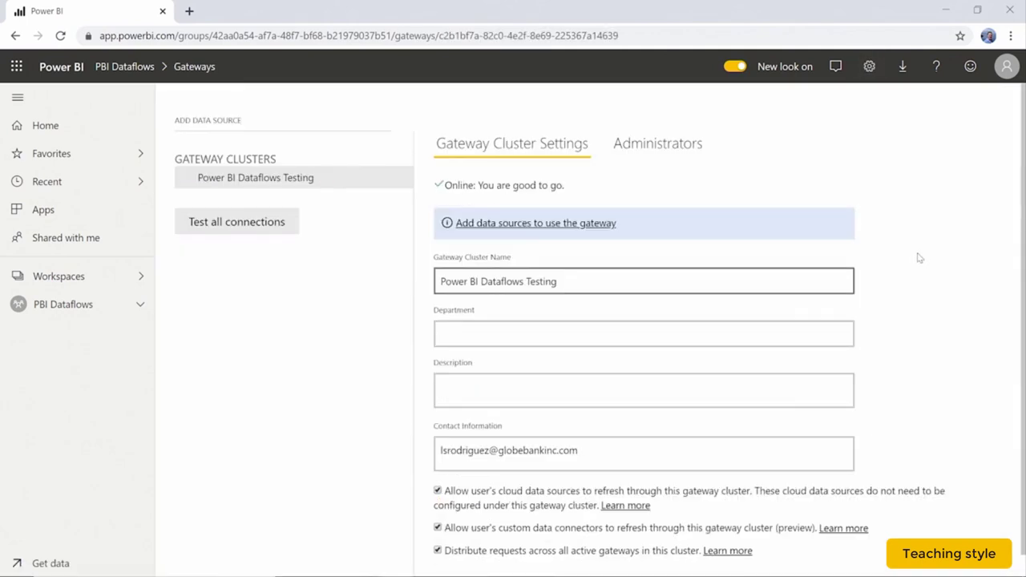
Start a new data source of type Azure Data Lake Storage Gen2 on the Power BI Dataflows Testing gateway, and discard it.
click(572, 225)
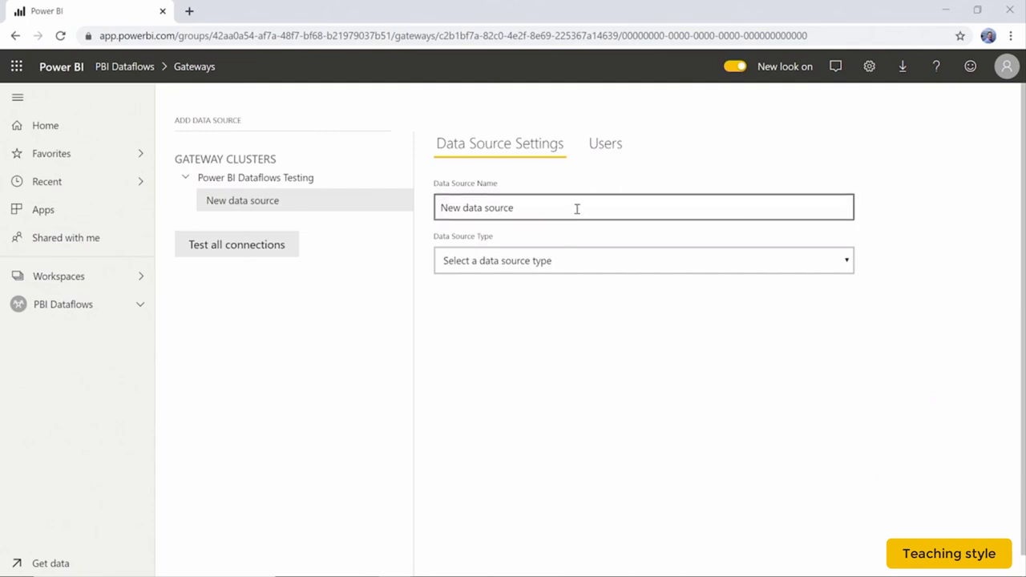
click(577, 208)
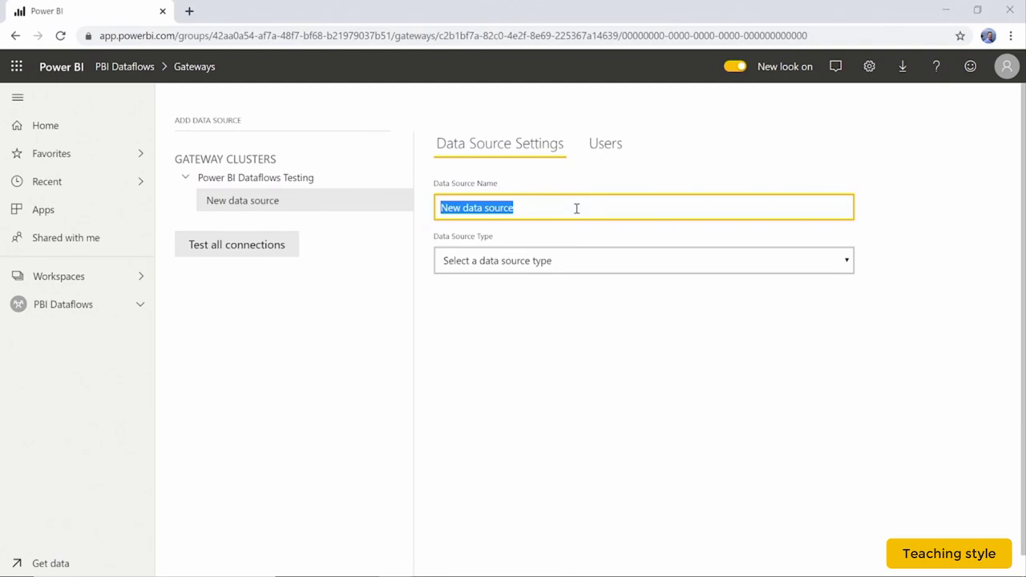
click(599, 264)
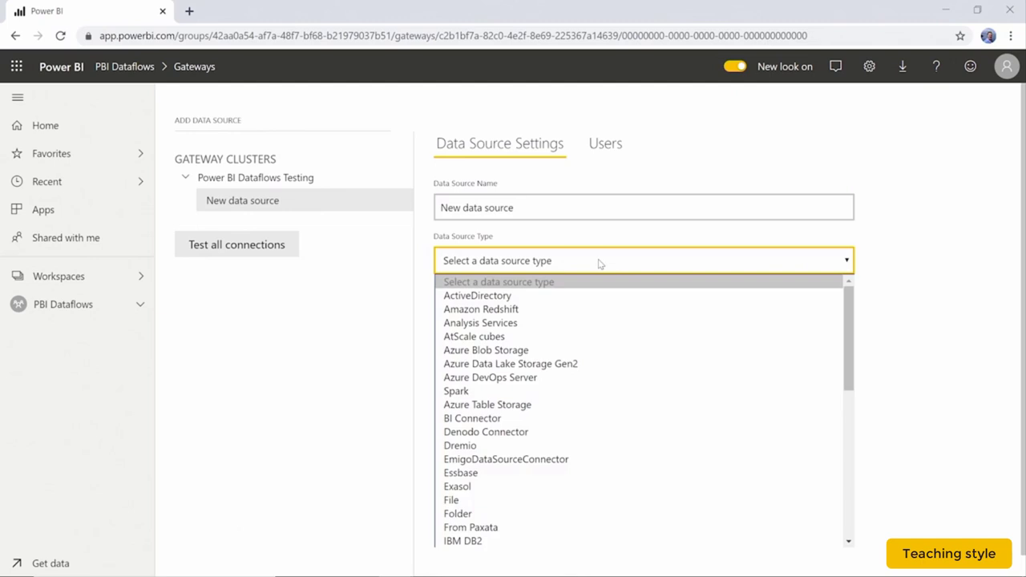
click(567, 365)
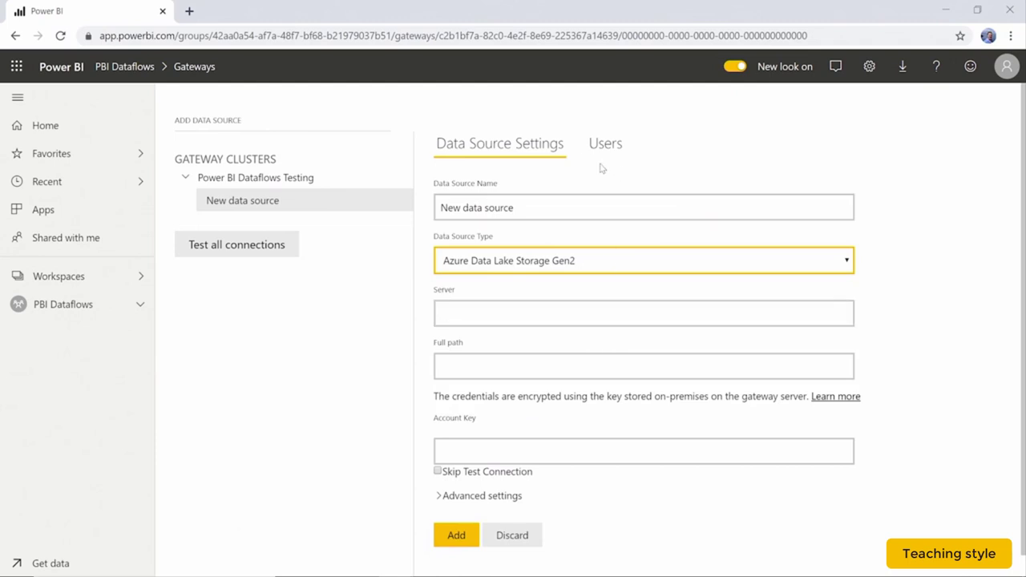
click(512, 536)
click(633, 353)
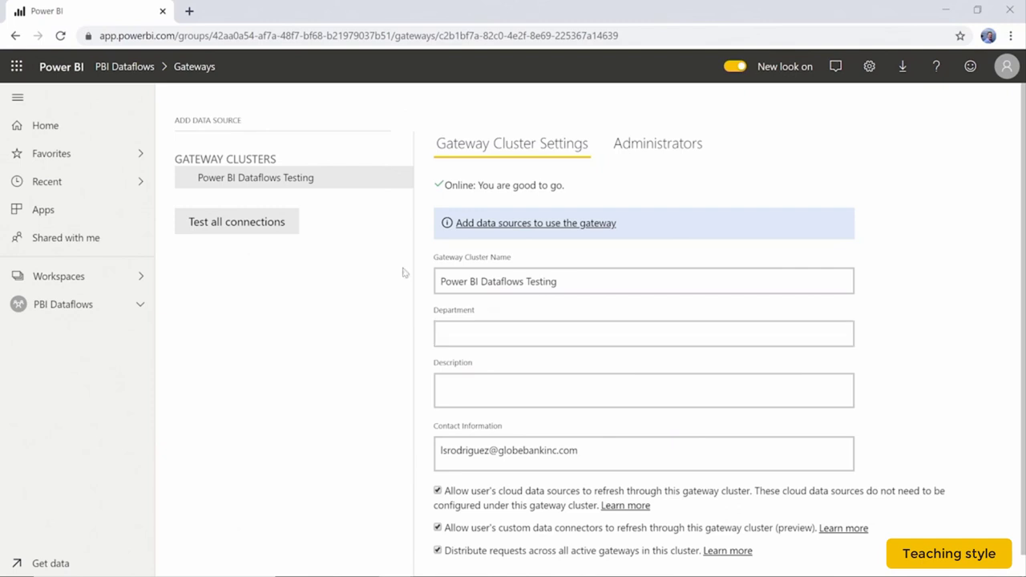
Browse the database sources offered for a new dataset in the PBI Dataflows workspace, including SQL Server Analysis Services.
click(88, 307)
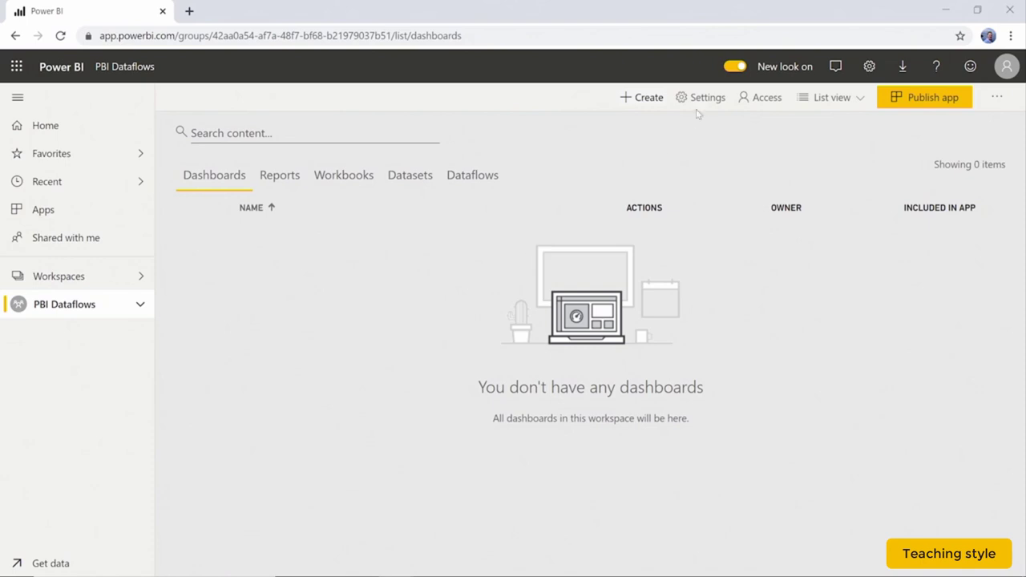
click(639, 100)
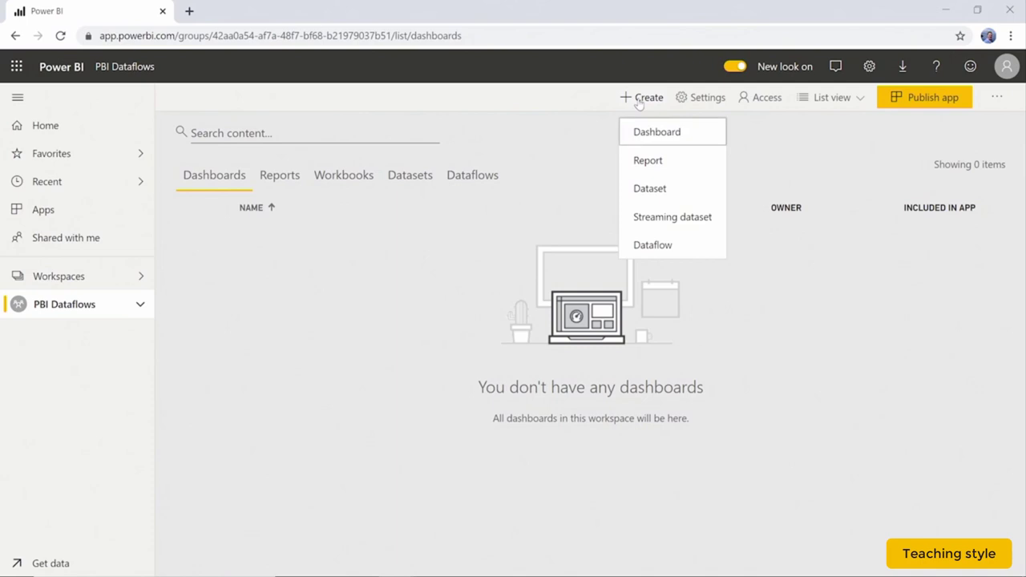
click(665, 193)
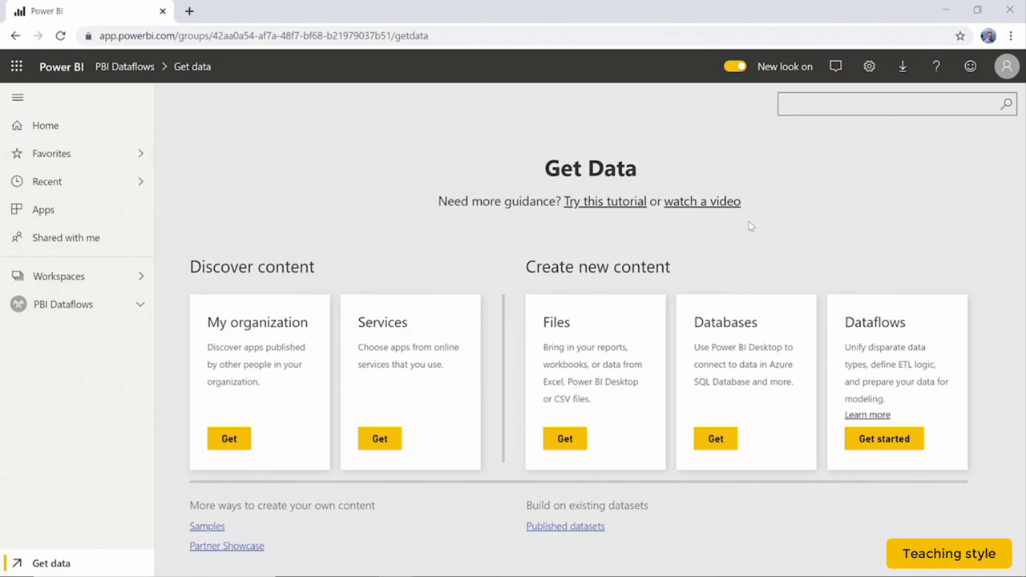
click(724, 441)
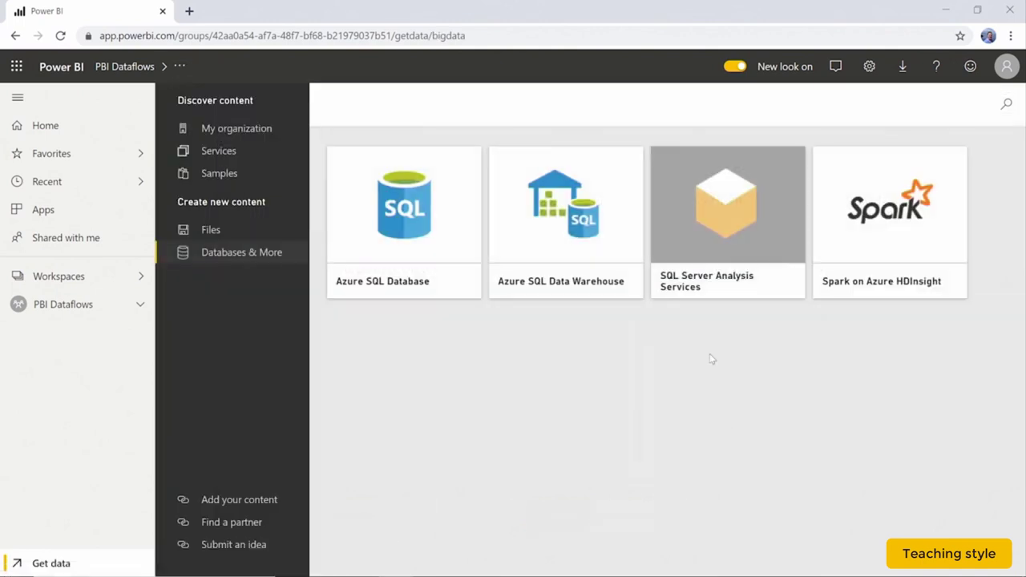
click(754, 274)
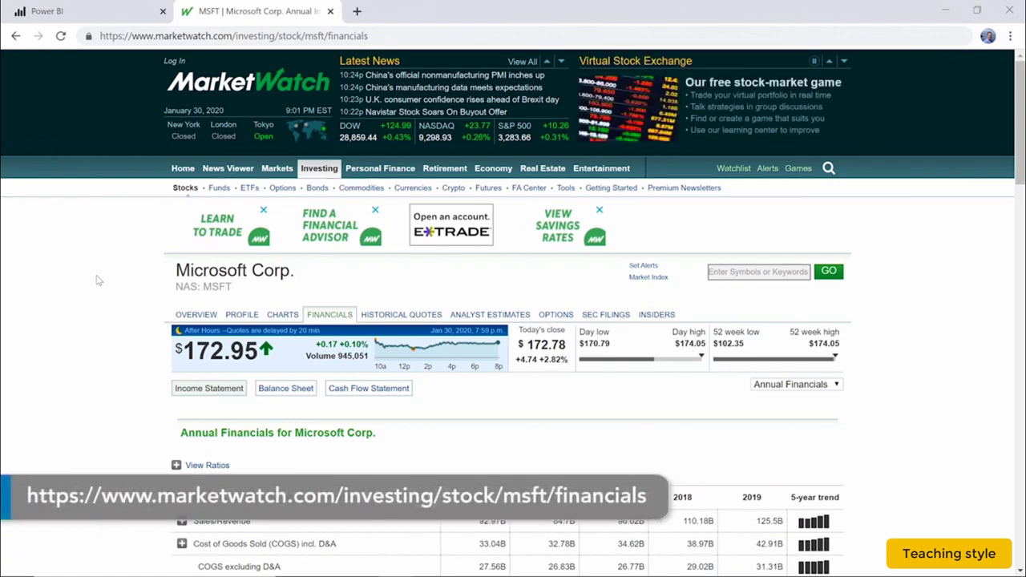
Inspect the HTML elements of MarketWatch's Microsoft financials page and switch back to the Testing Tables dataflow in Power BI.
right_click(98, 279)
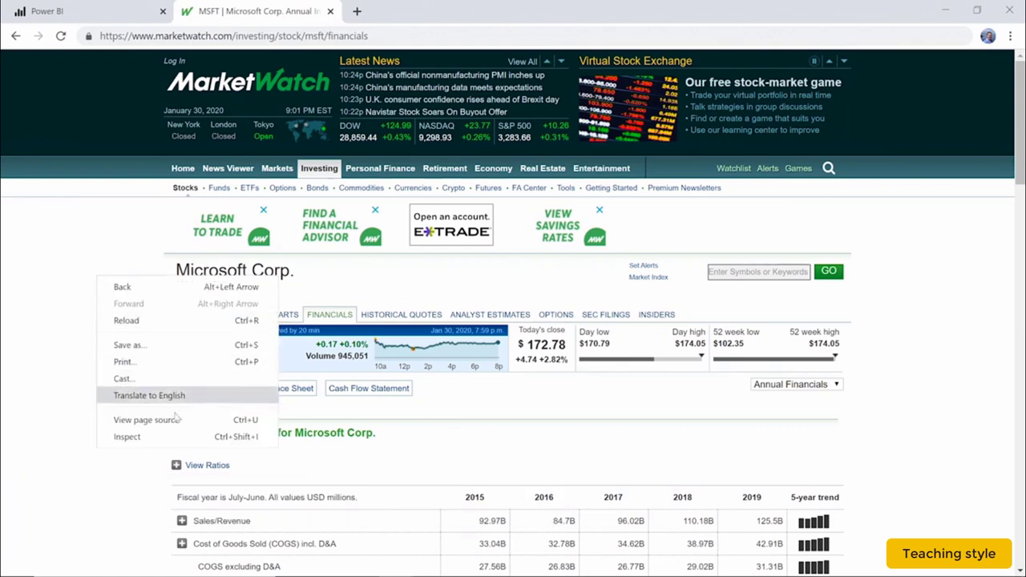
click(163, 439)
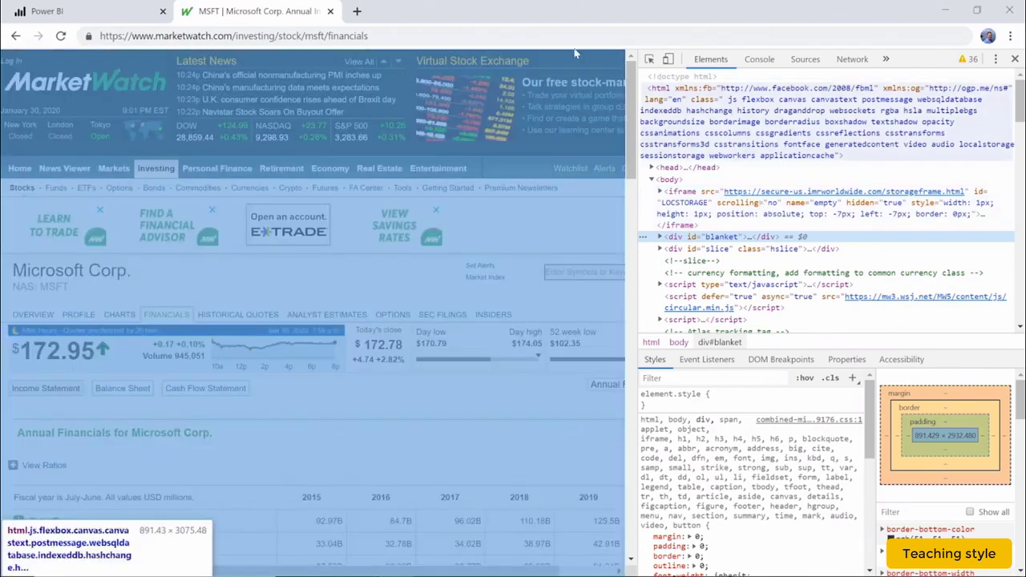
click(88, 11)
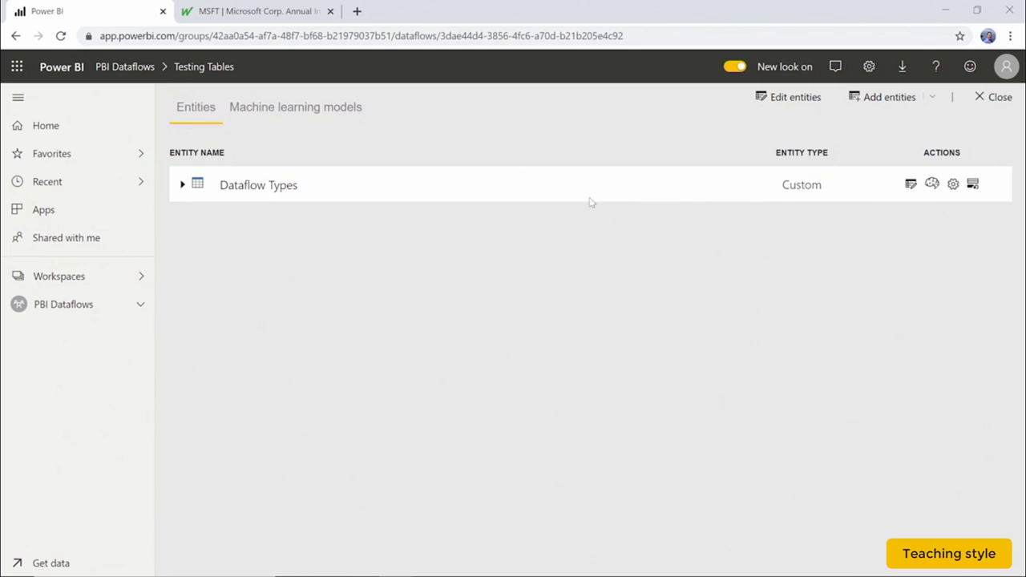
Start adding an entity to the Testing Tables dataflow, searching the data sources for "web" and choosing the Web page connector.
click(890, 97)
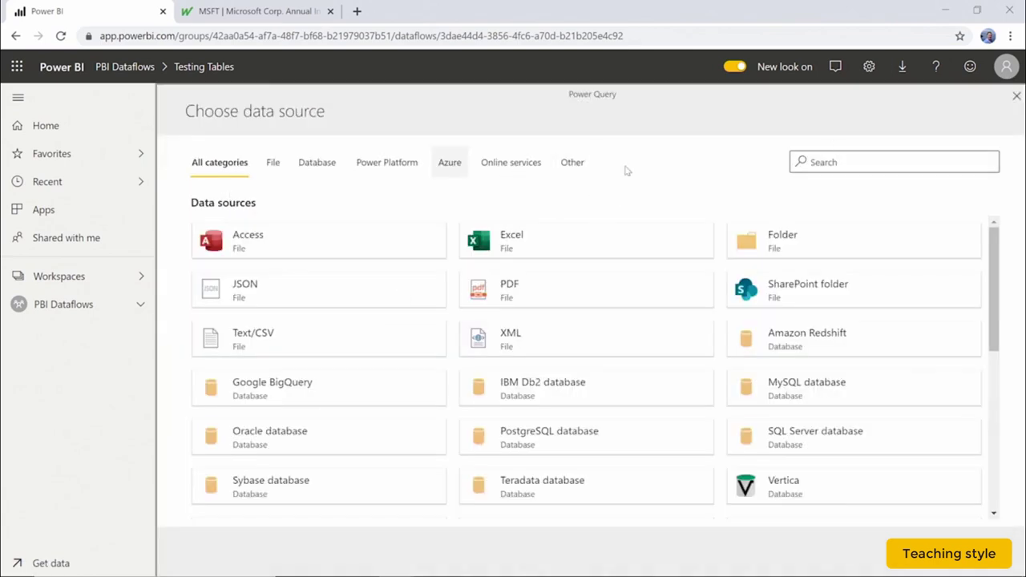
click(870, 161)
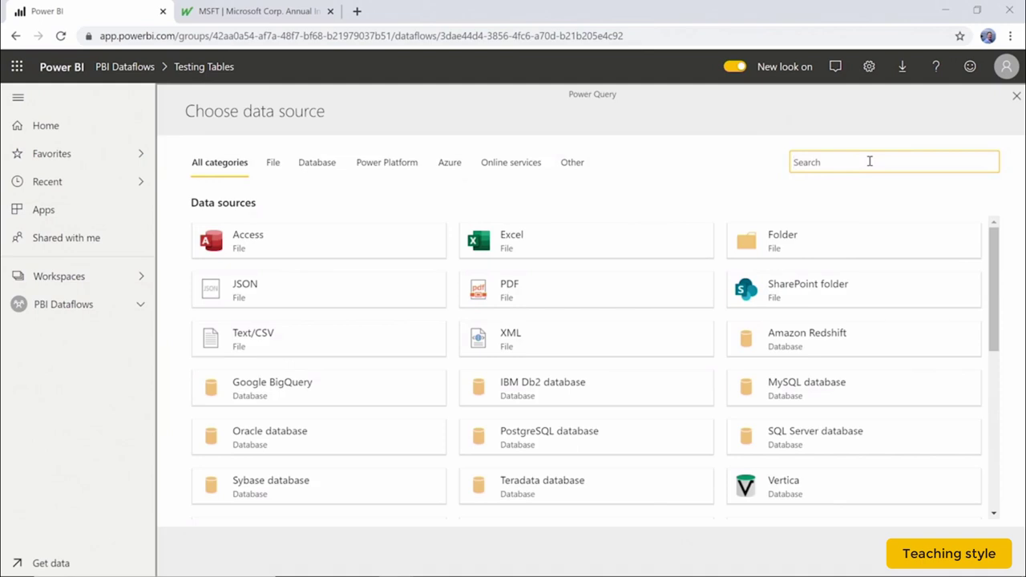
text(web)
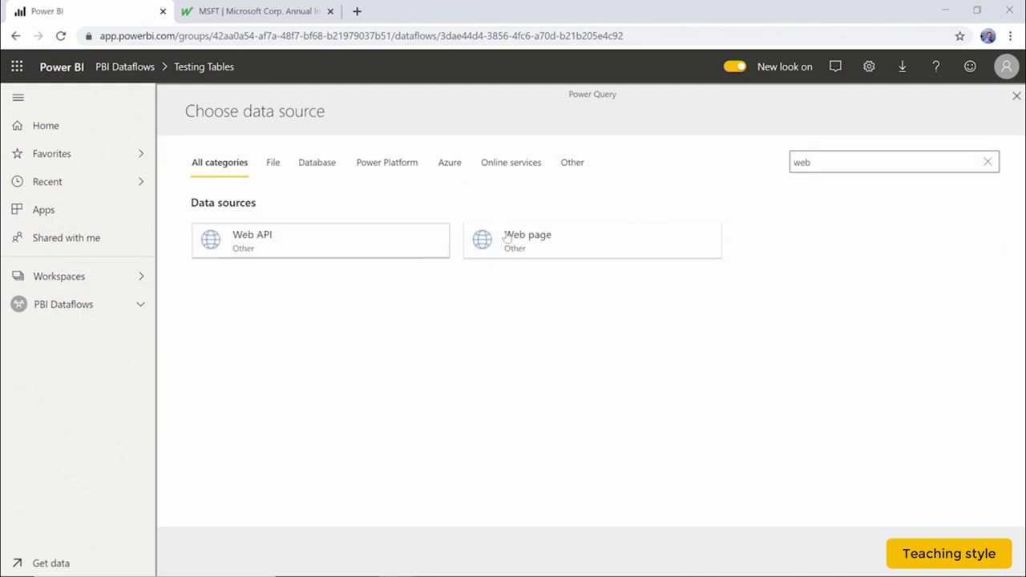
click(536, 239)
click(493, 195)
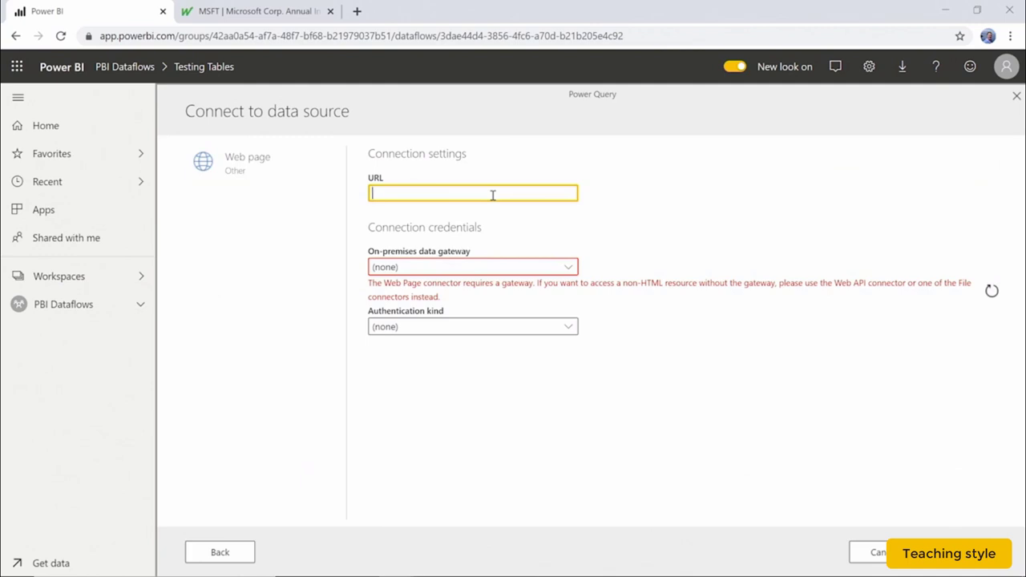
text(https://www.marketwatch.com/investing/stock/msft/financials)
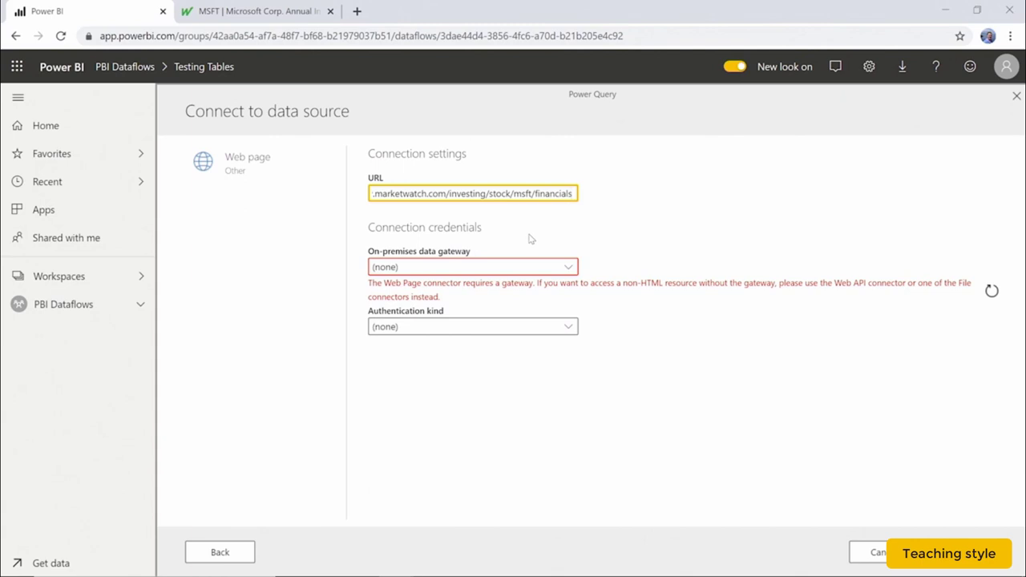
click(505, 267)
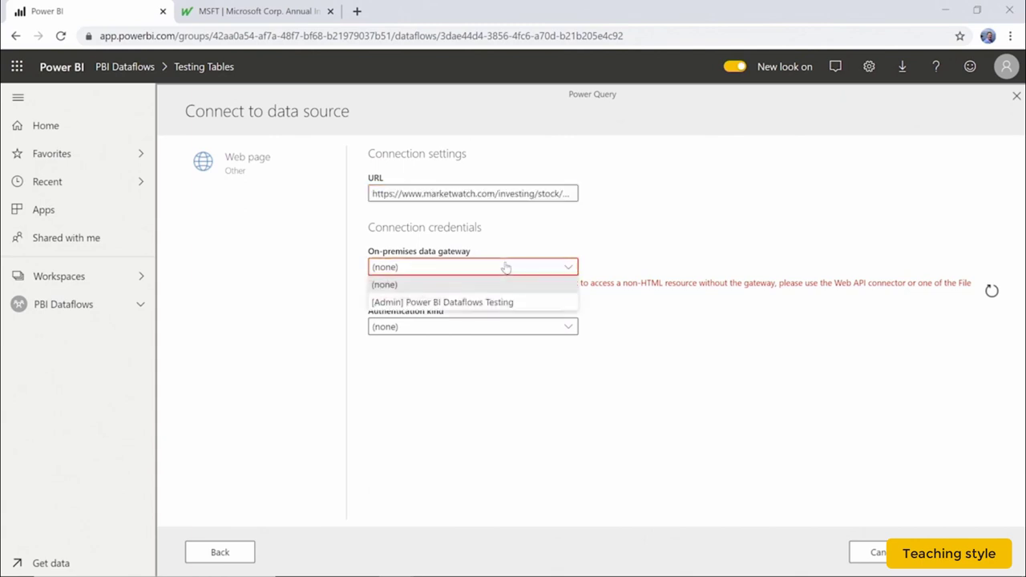
click(508, 304)
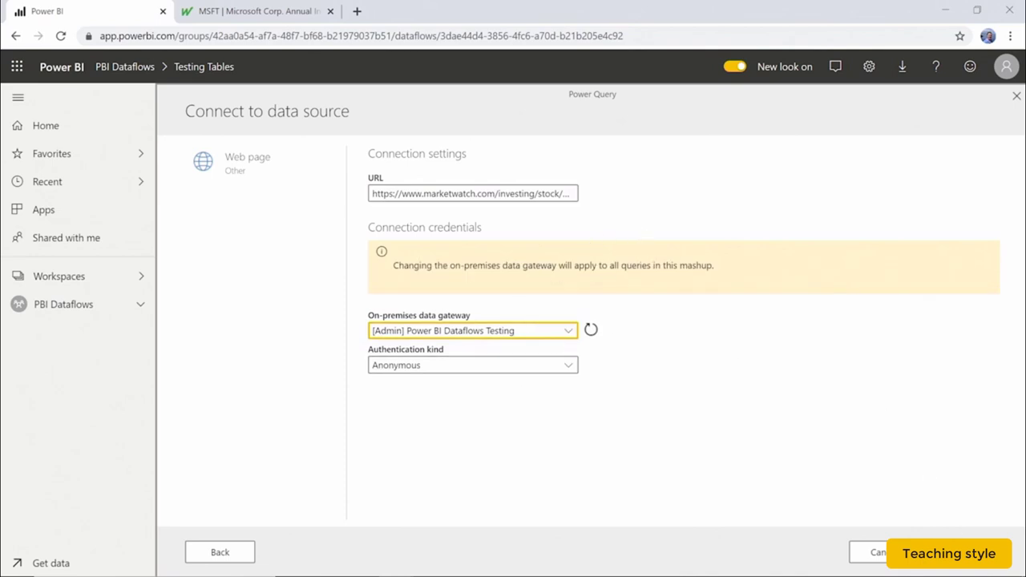
click(959, 553)
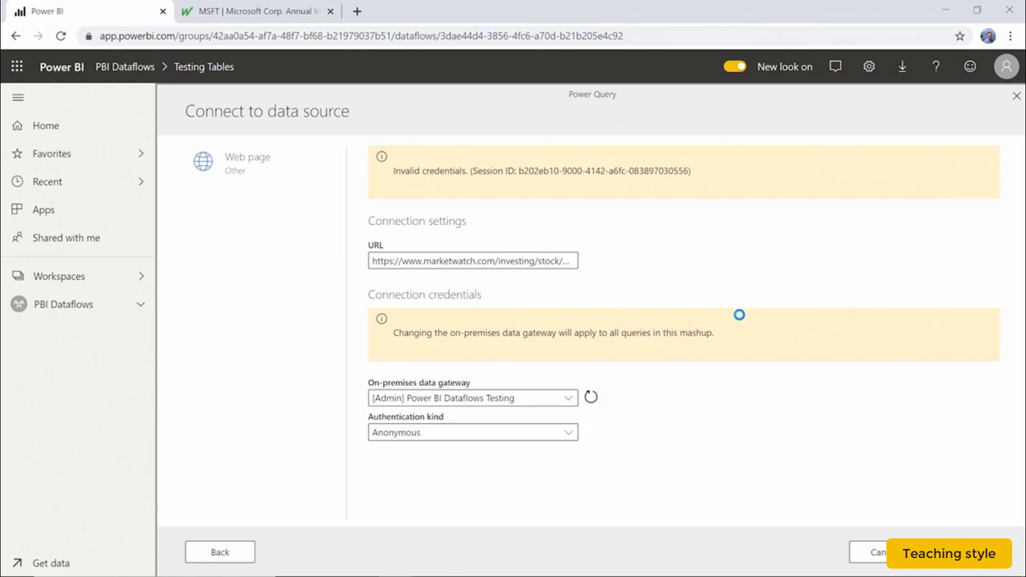
Set the web page connection's gateway to (none), reselect Power BI Dataflows Testing, and cancel the connection.
click(554, 435)
click(557, 401)
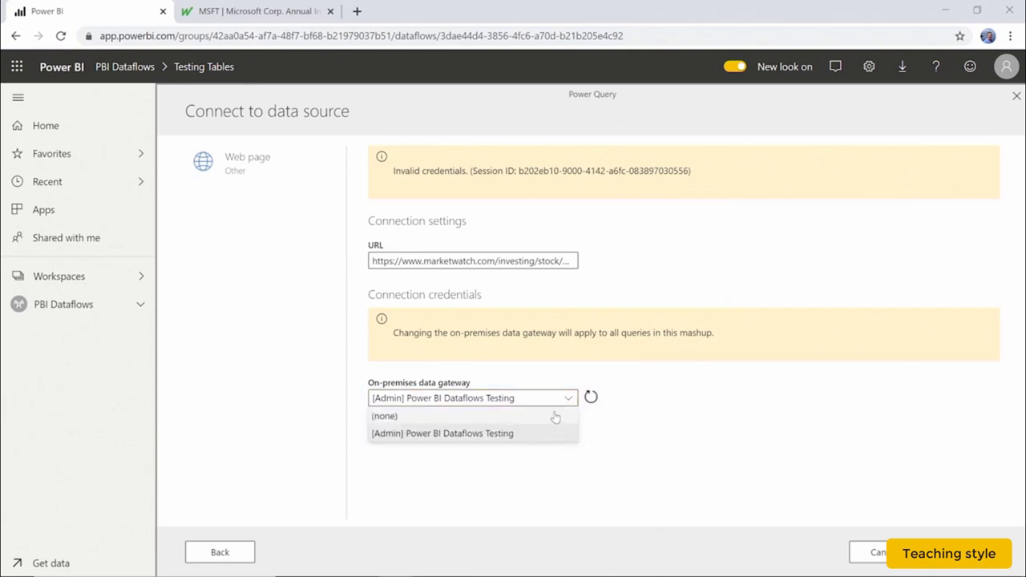
click(556, 417)
click(555, 404)
click(553, 436)
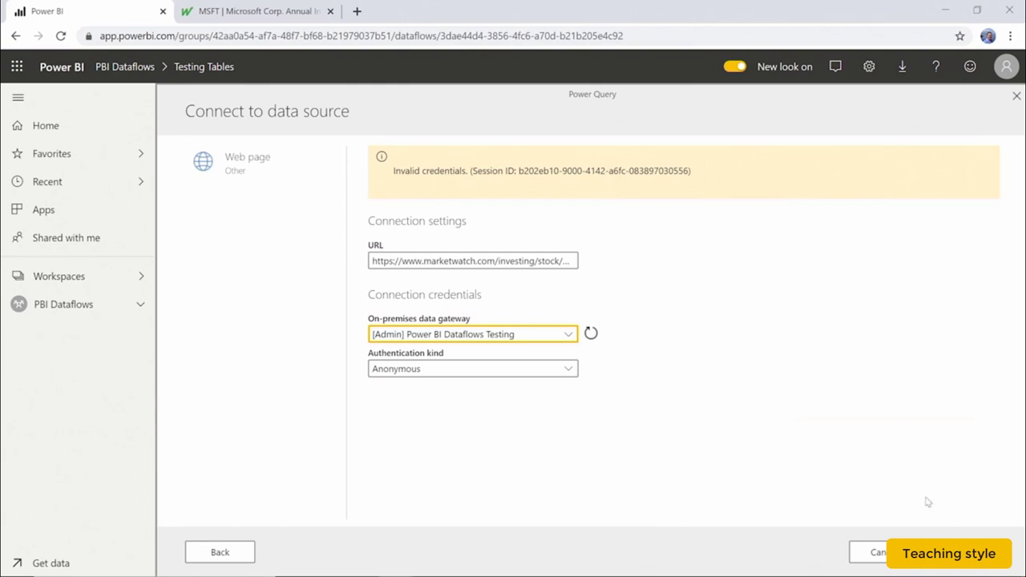
click(878, 552)
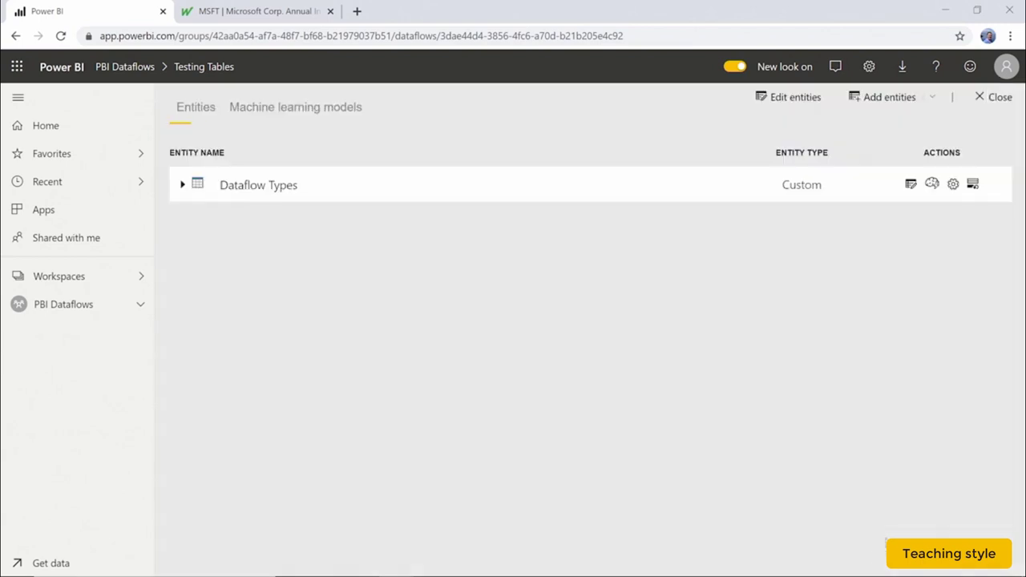
Go to gateway management and view the settings of the MarketWatch data source under the Power BI Dataflows Testing cluster.
click(868, 65)
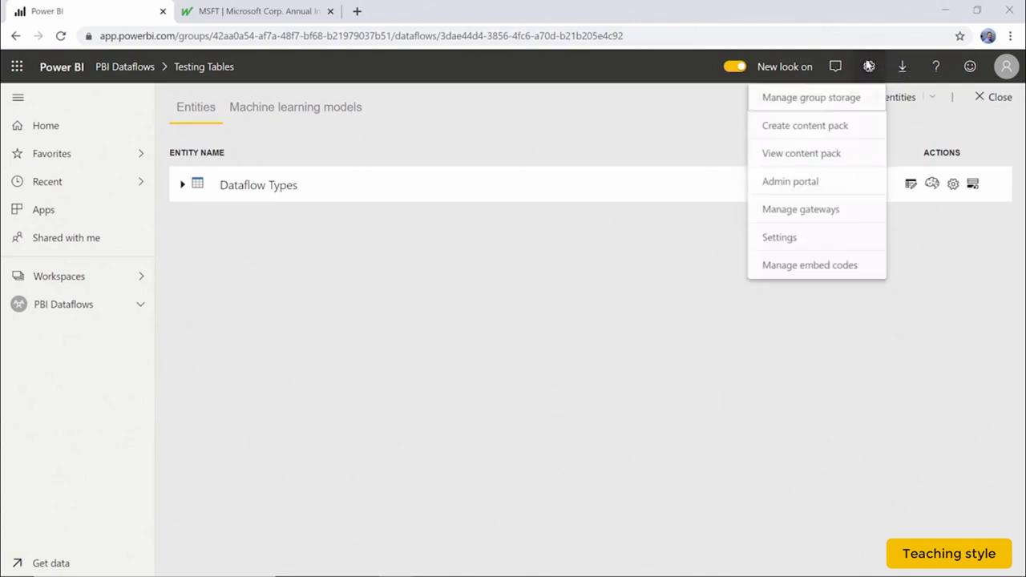
click(804, 210)
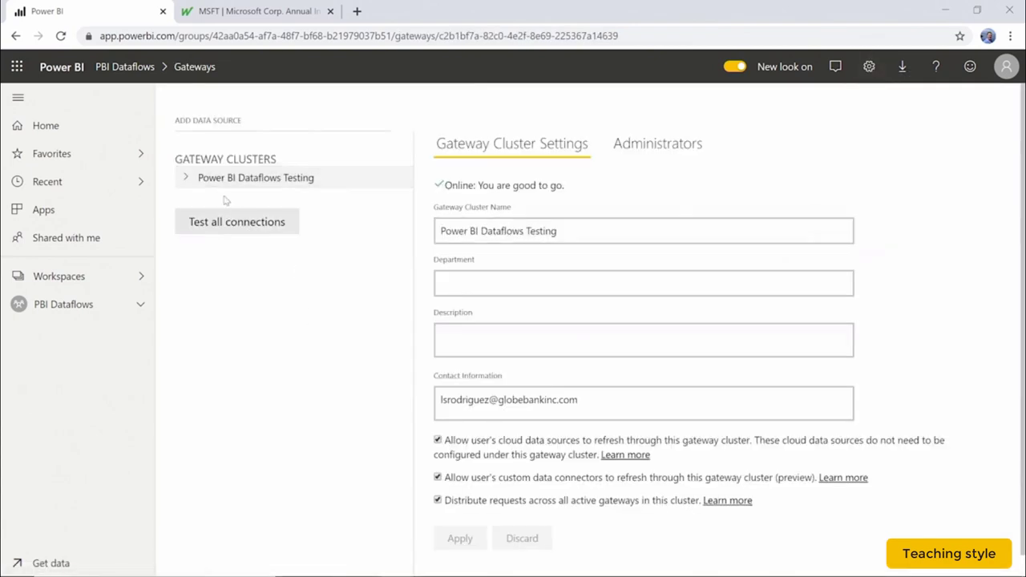
click(229, 184)
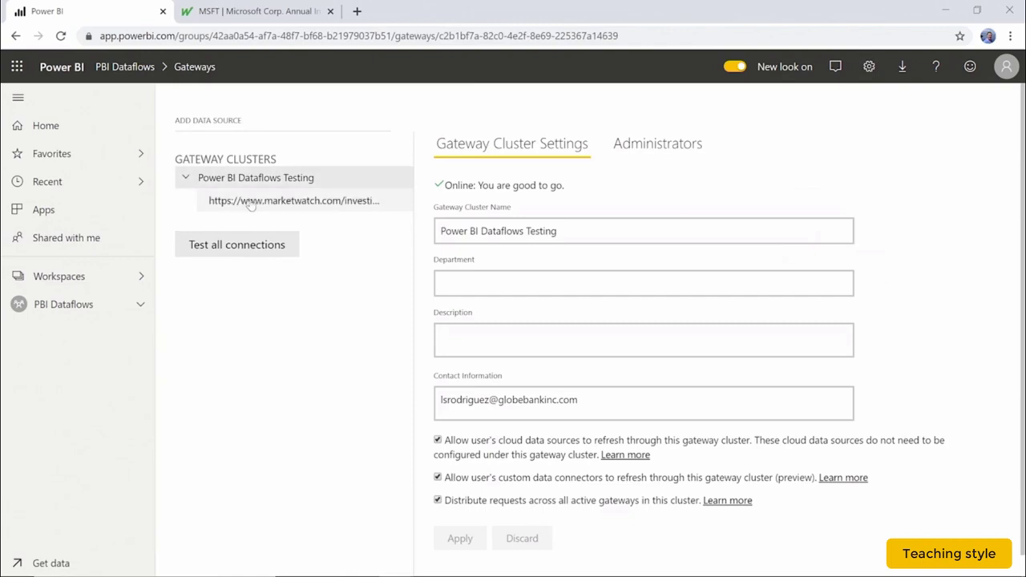
click(250, 203)
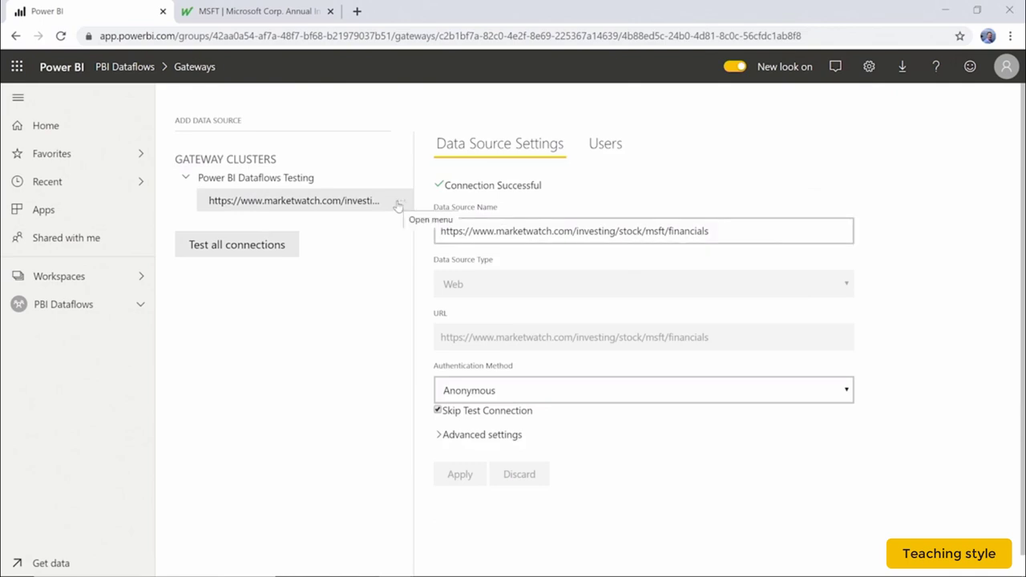
Remove the MarketWatch financials data source from the Power BI Dataflows Testing gateway cluster.
click(398, 205)
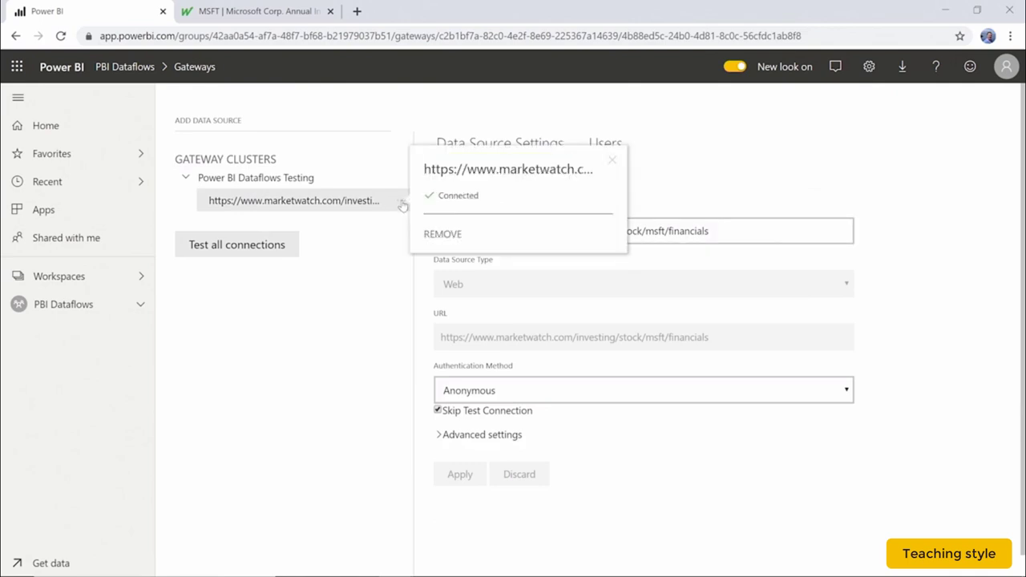
click(472, 232)
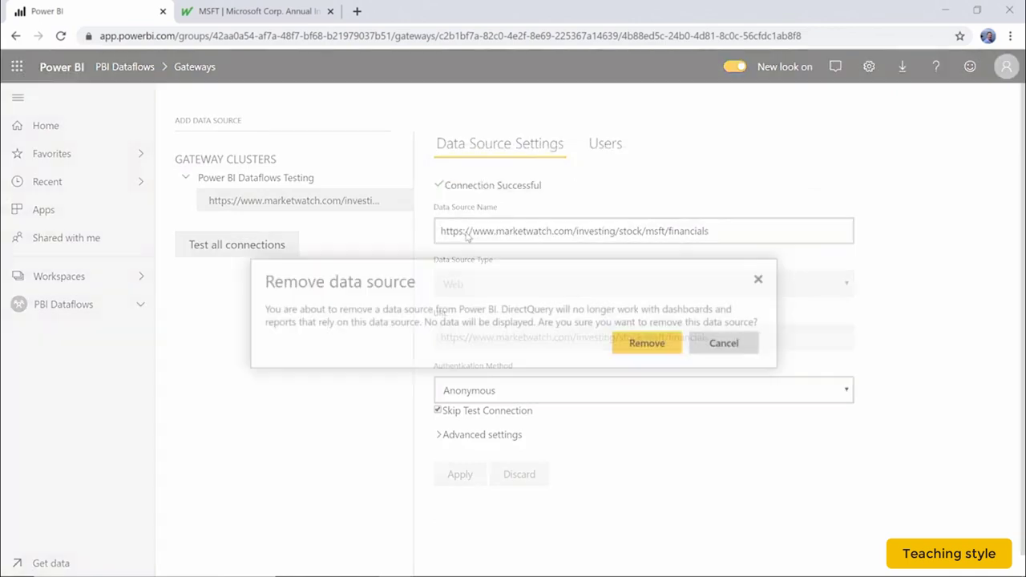
click(648, 344)
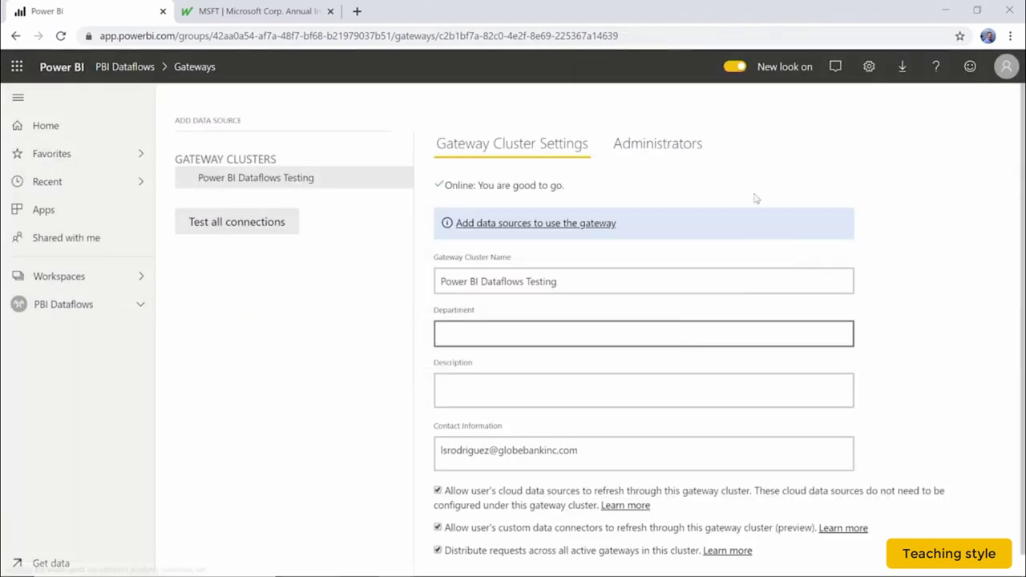